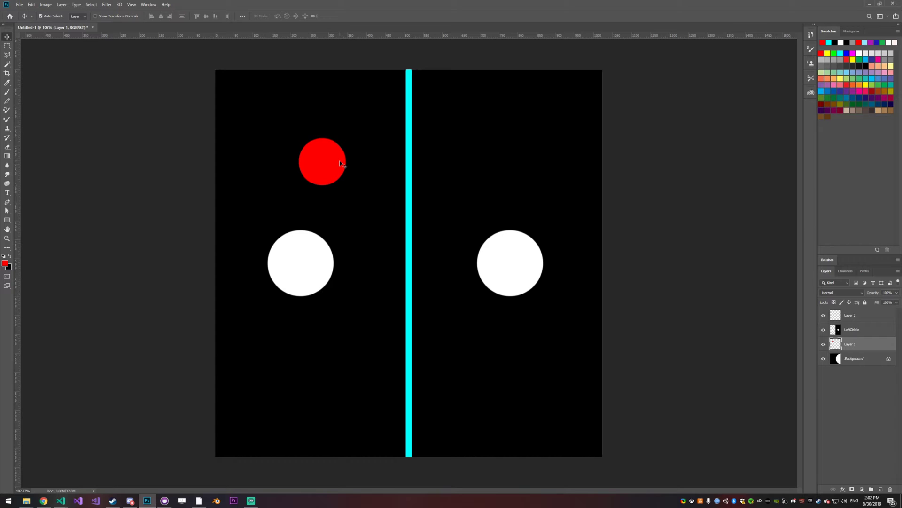
# Drag the red circle in the Photoshop mockup onto the centre of the right white circle
pyautogui.moveTo(317, 168); pyautogui.dragTo(346, 183)
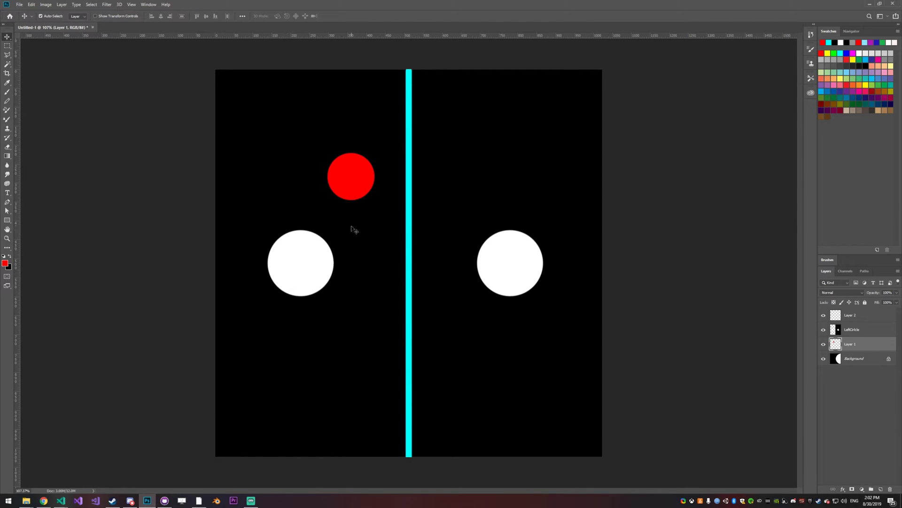
pyautogui.moveTo(350, 193); pyautogui.dragTo(509, 263)
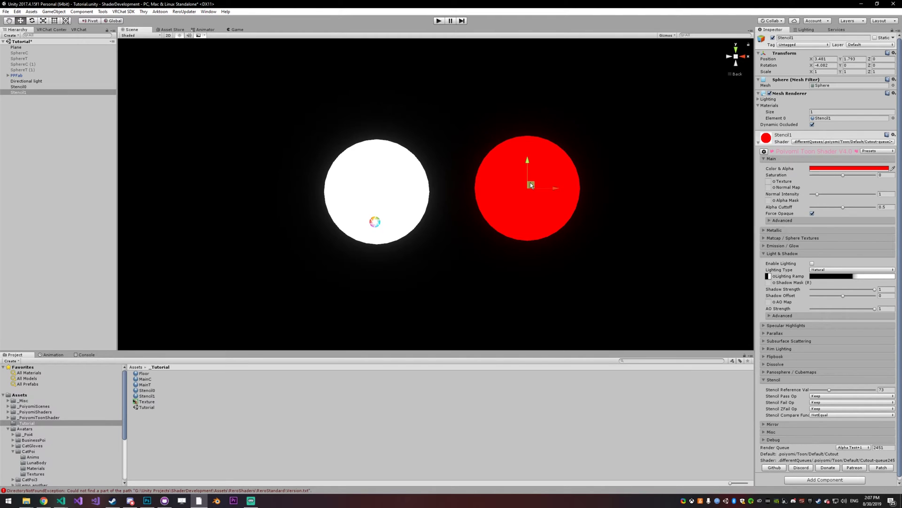
# Move red Stencil1 to Z -0.524 so it overlaps the white sphere, then reselect it
pyautogui.moveTo(534, 187); pyautogui.dragTo(513, 198)
pyautogui.keyDown('alt'); pyautogui.moveTo(570, 222); pyautogui.dragTo(580, 213); pyautogui.keyUp('alt')
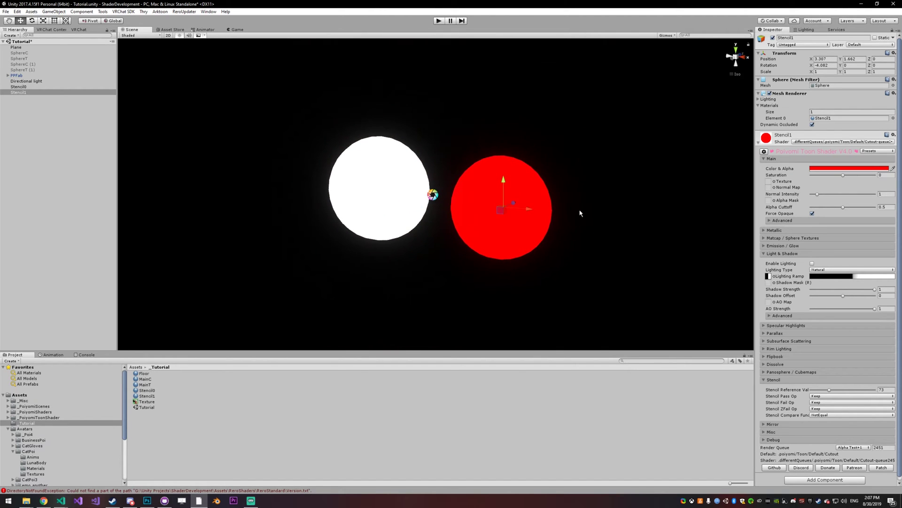
pyautogui.keyDown('alt'); pyautogui.moveTo(735, 79); pyautogui.dragTo(536, 171); pyautogui.keyUp('alt')
pyautogui.click(449, 172)
pyautogui.click(387, 166)
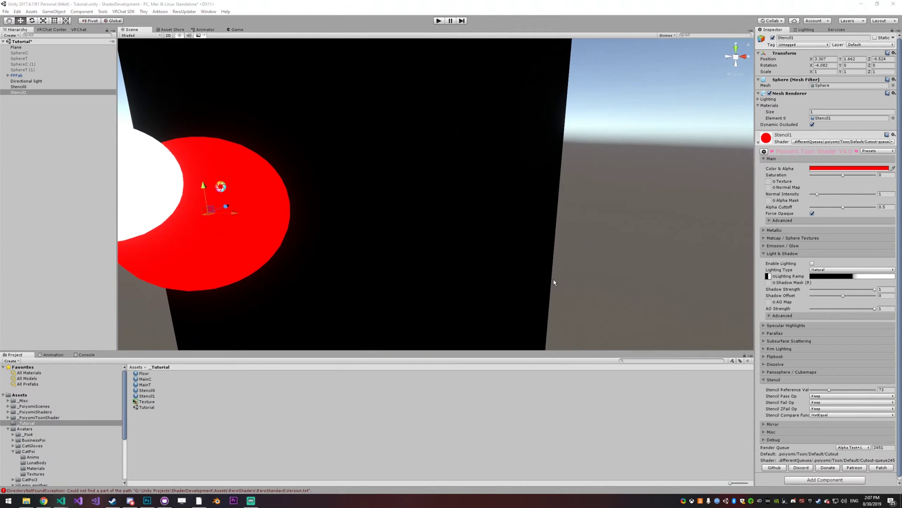
# Set Stencil1's Stencil Compare Function to Equal so it renders only inside the white sphere
pyautogui.keyDown('alt'); pyautogui.moveTo(688, 223); pyautogui.dragTo(609, 200); pyautogui.keyUp('alt')
pyautogui.click(829, 415)
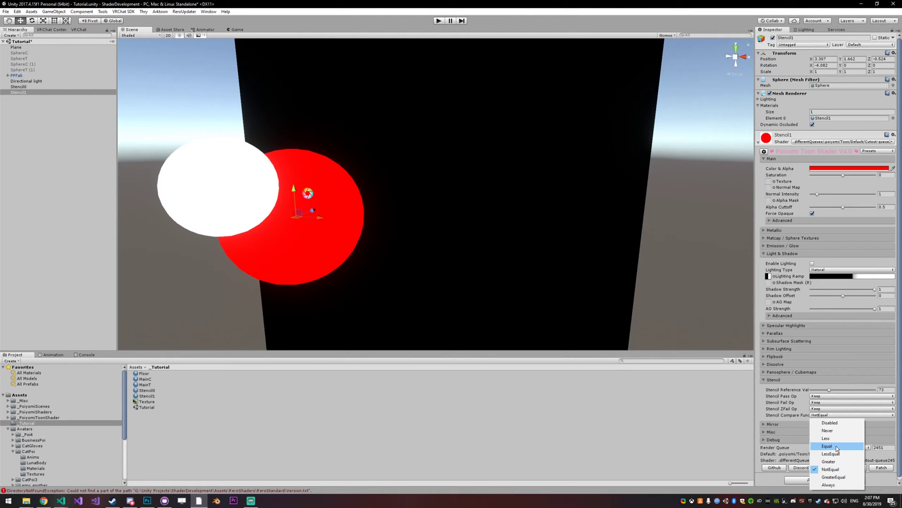
pyautogui.click(828, 446)
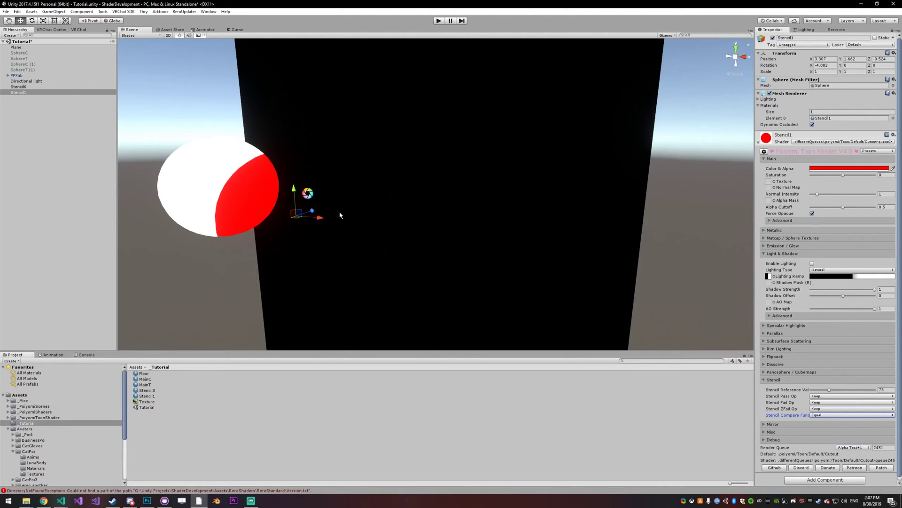
pyautogui.moveTo(331, 212); pyautogui.dragTo(322, 234, button='middle')
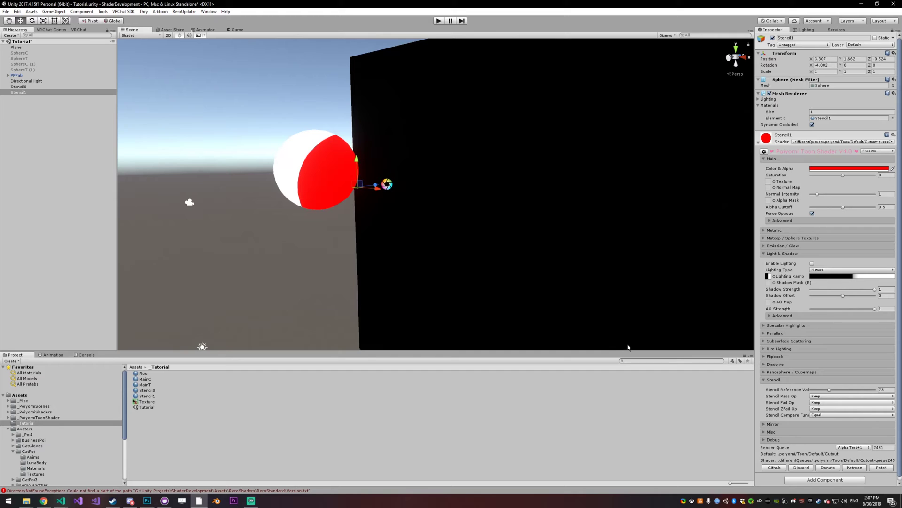
pyautogui.moveTo(409, 182); pyautogui.dragTo(531, 209, button='middle')
# Delete the black Plane, restoring Stencil1 after deleting it by mistake
pyautogui.click(463, 189)
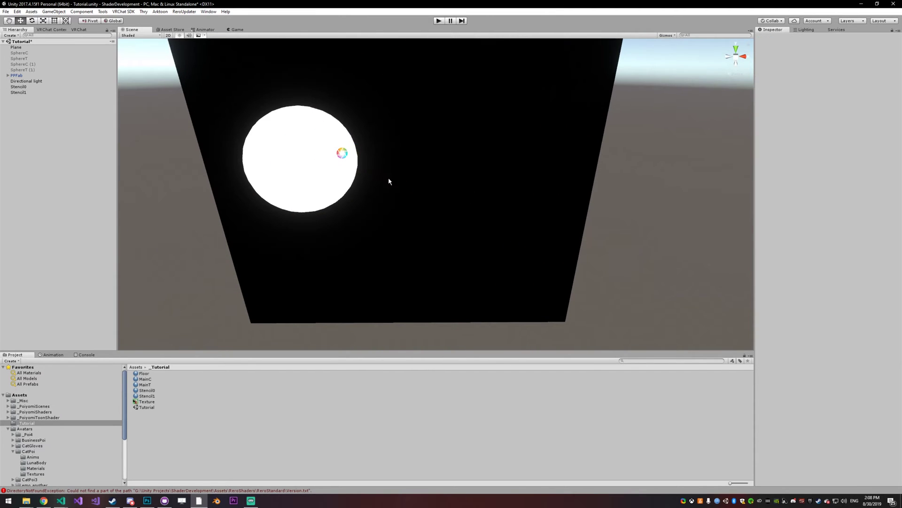
pyautogui.click(442, 178)
pyautogui.click(443, 178)
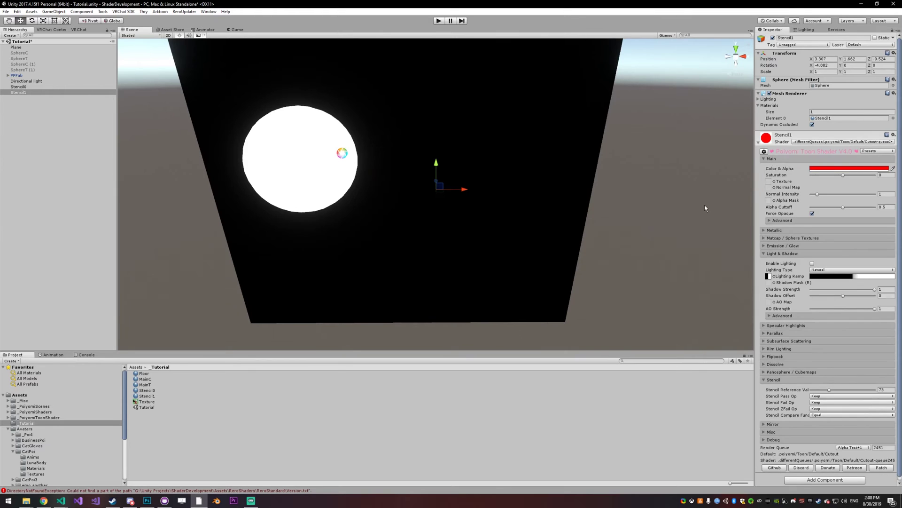
pyautogui.press('Delete')
pyautogui.hotkey('ctrl', 'z')
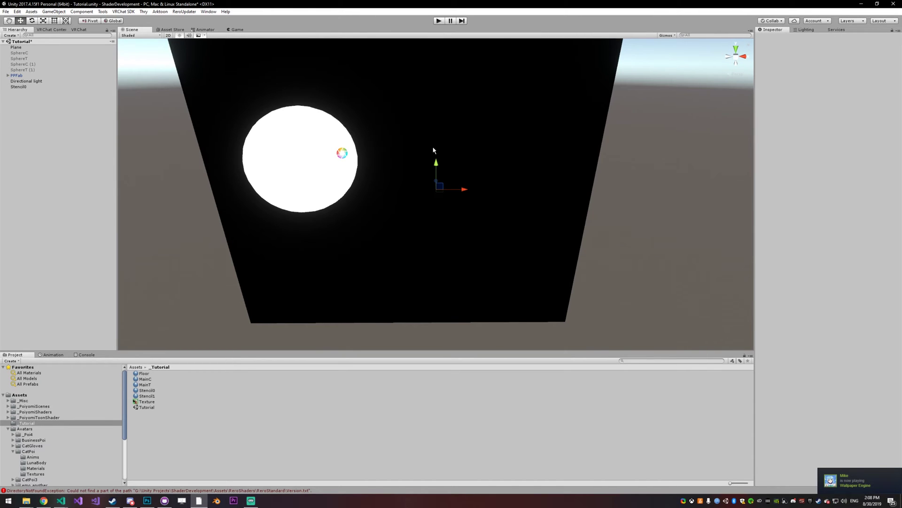
pyautogui.click(408, 111)
pyautogui.press('Delete')
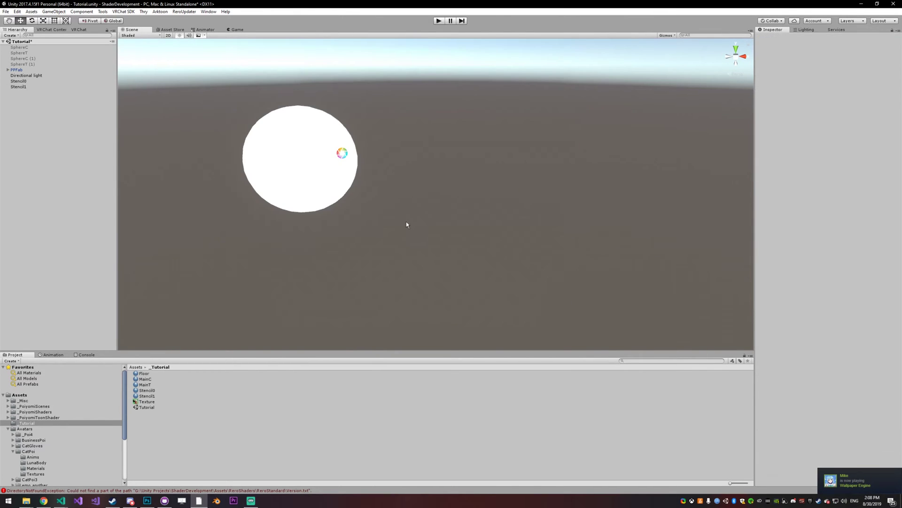
# Reset both the Stencil1 and Stencil0 materials to their defaults
pyautogui.click(444, 180)
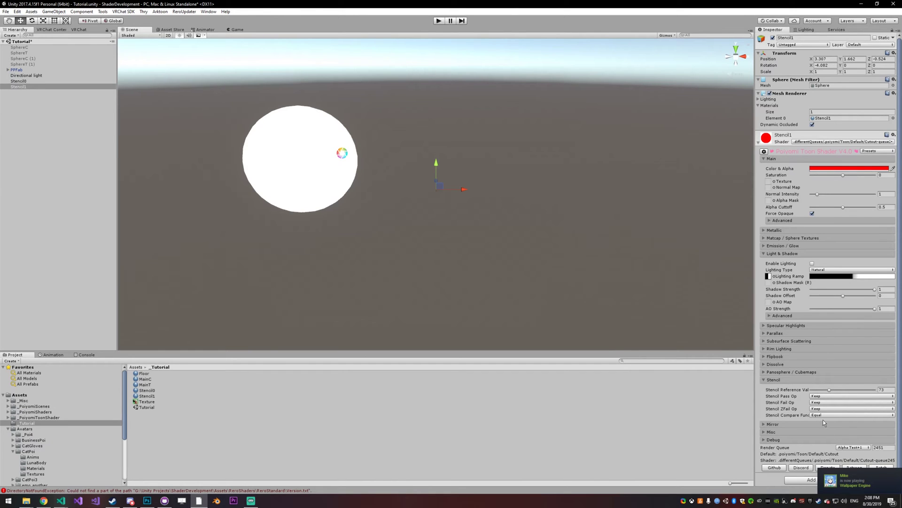
pyautogui.click(894, 135)
pyautogui.click(790, 140)
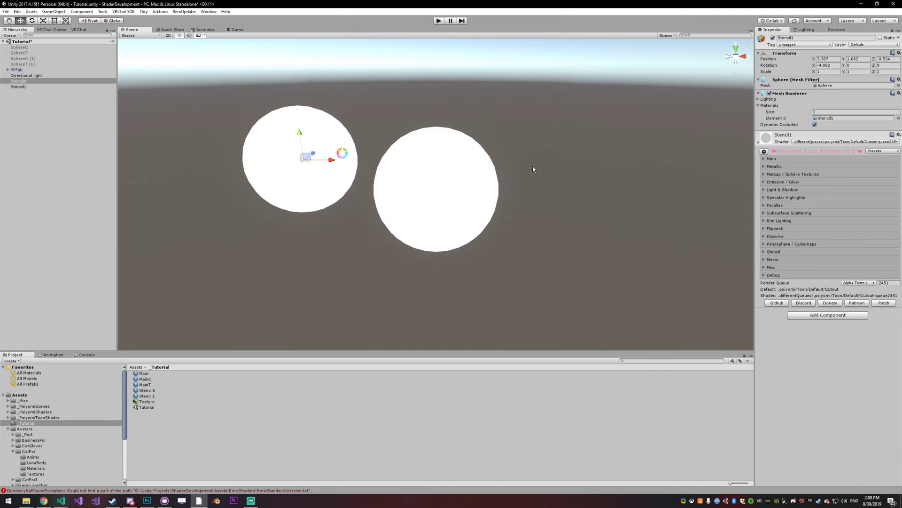
pyautogui.click(894, 136)
pyautogui.click(874, 148)
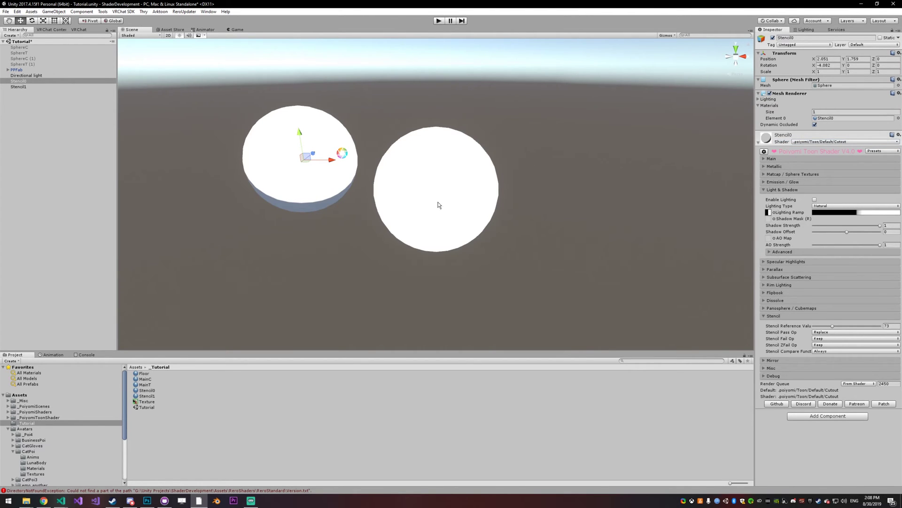
pyautogui.moveTo(437, 202); pyautogui.dragTo(507, 123, button='right')
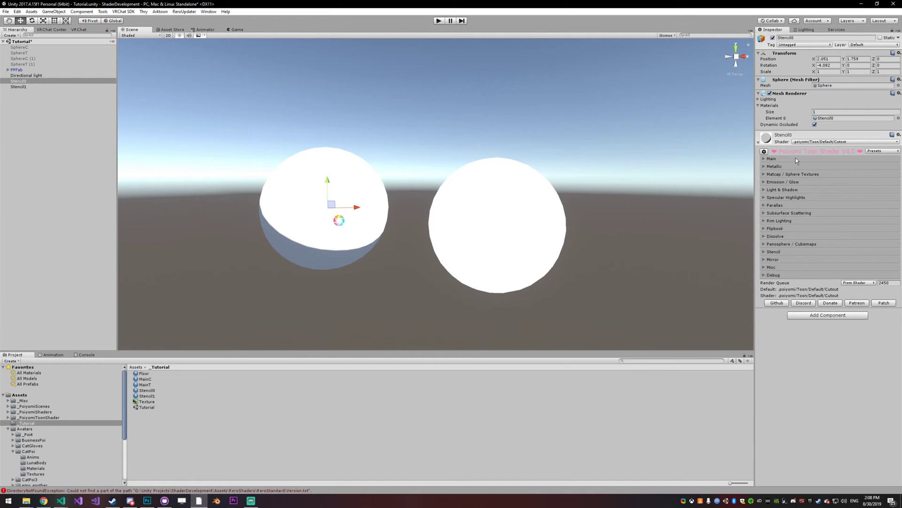
# Make the right sphere, Stencil1, pure red in its Color & Alpha setting
pyautogui.click(551, 187)
pyautogui.click(785, 159)
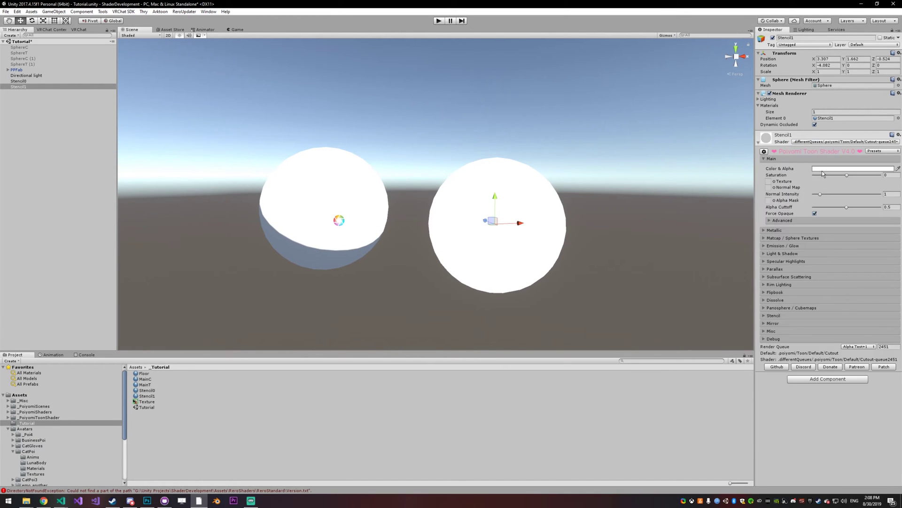
pyautogui.click(823, 168)
pyautogui.moveTo(599, 144); pyautogui.dragTo(681, 91)
pyautogui.click(635, 87)
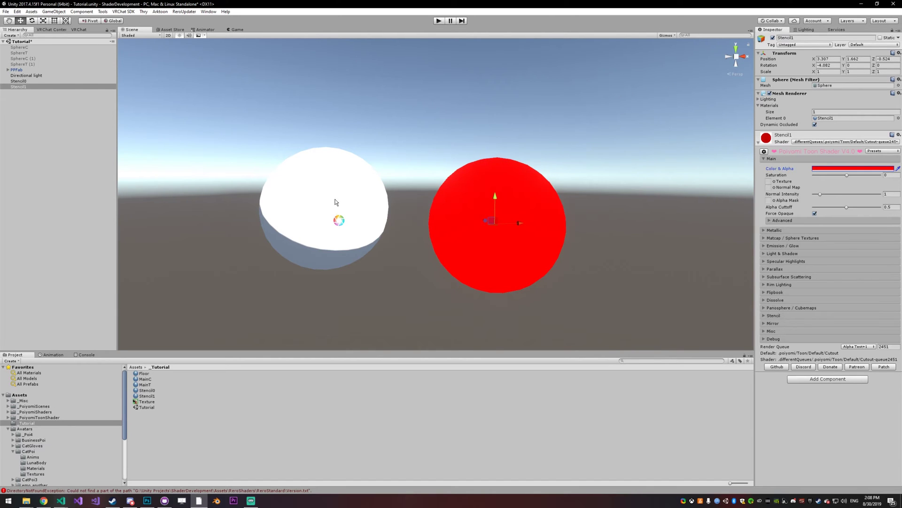
# Give Stencil0's material stencil reference 167, compare Always and pass op Replace
pyautogui.click(350, 210)
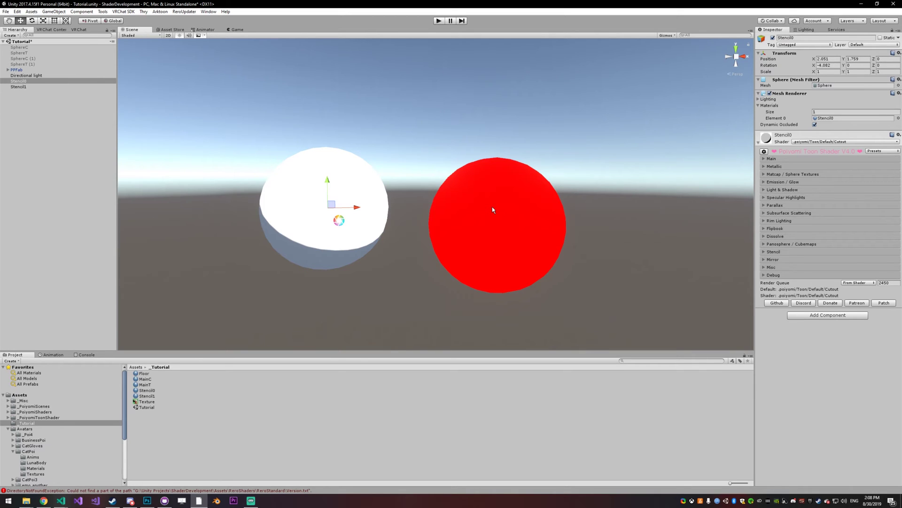
pyautogui.click(780, 252)
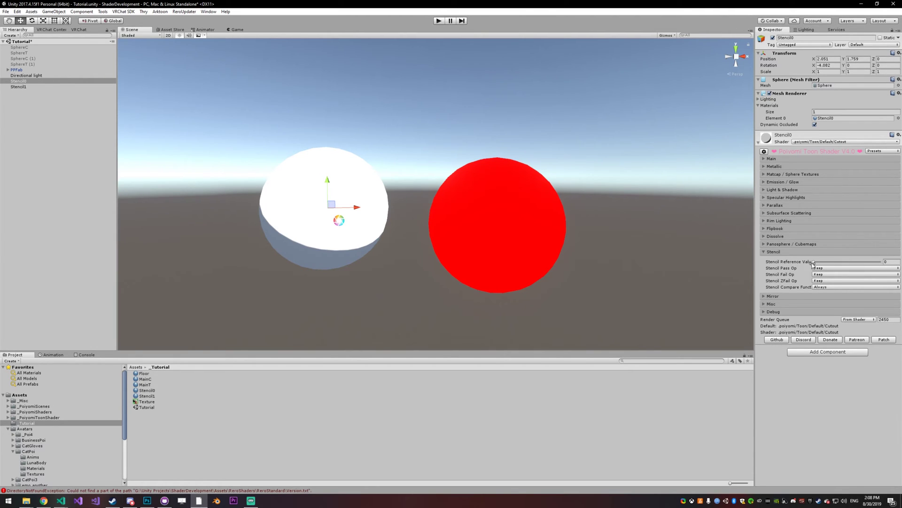
pyautogui.moveTo(813, 264); pyautogui.dragTo(830, 264)
pyautogui.moveTo(755, 288); pyautogui.dragTo(713, 285)
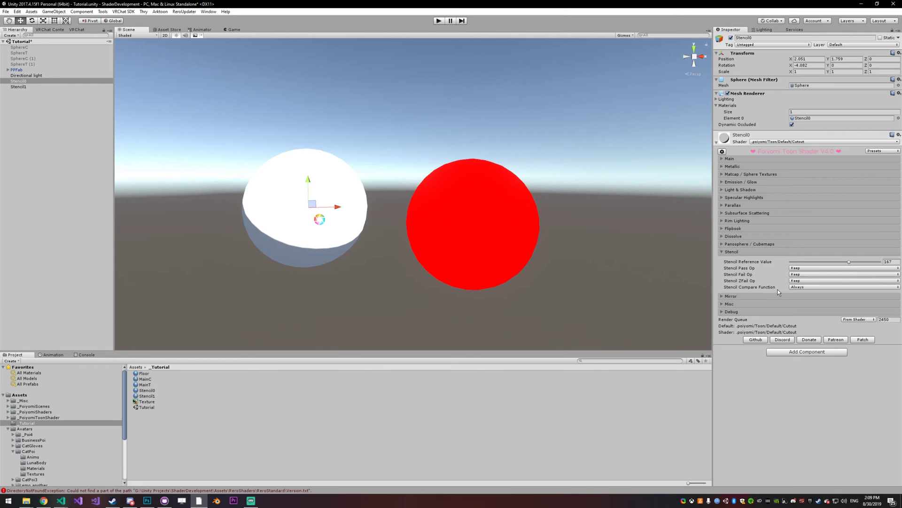
pyautogui.click(798, 286)
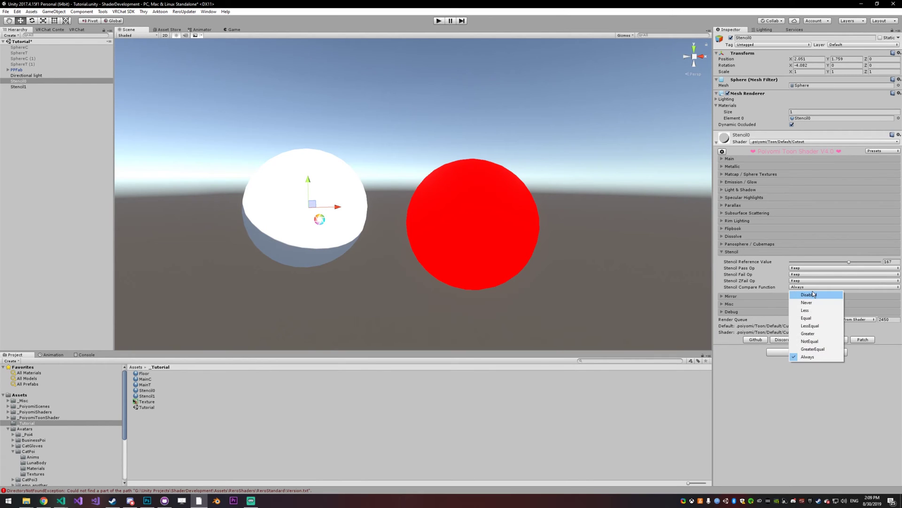
pyautogui.click(804, 356)
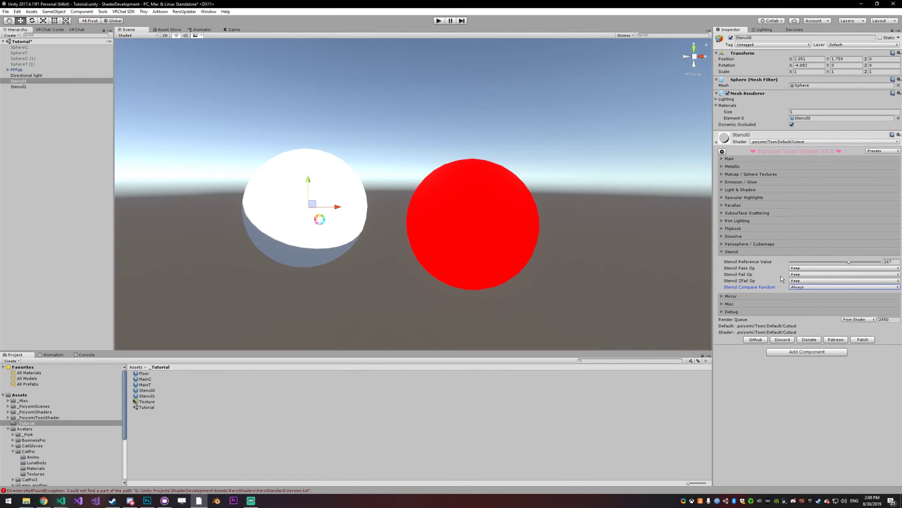
pyautogui.click(794, 268)
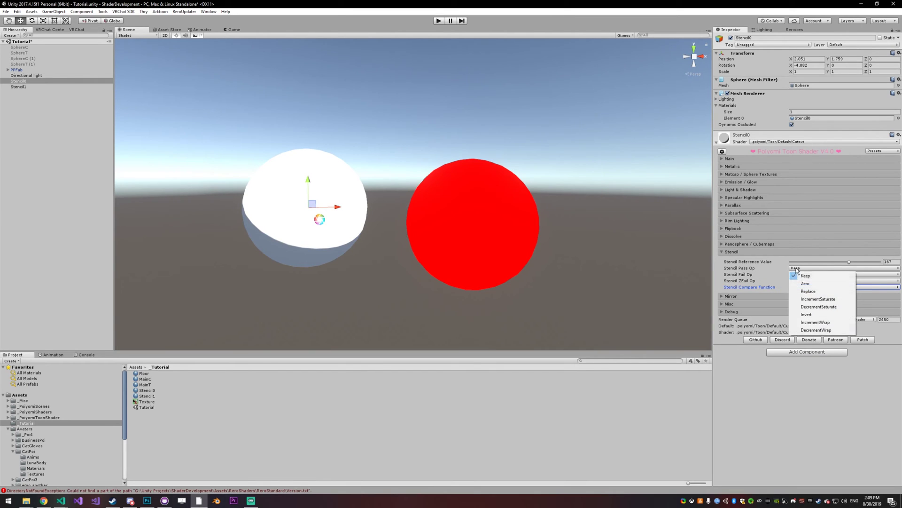
pyautogui.click(810, 292)
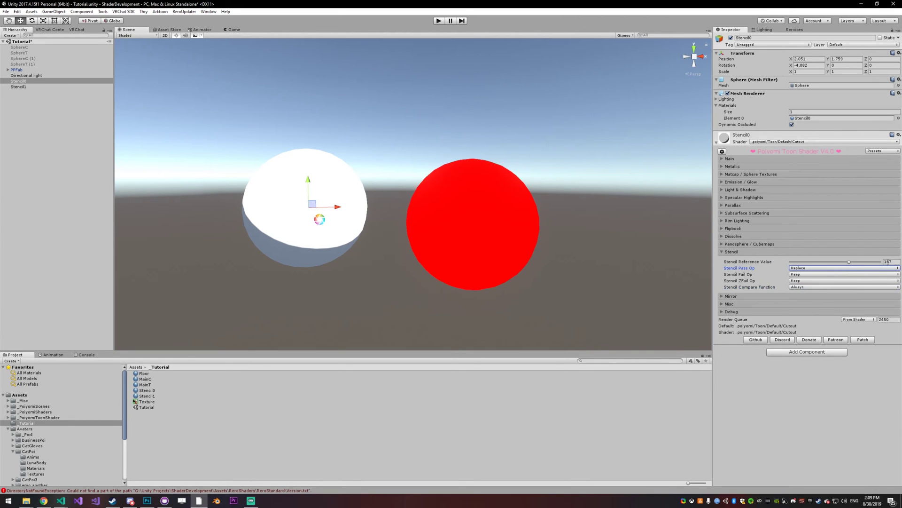
pyautogui.click(470, 221)
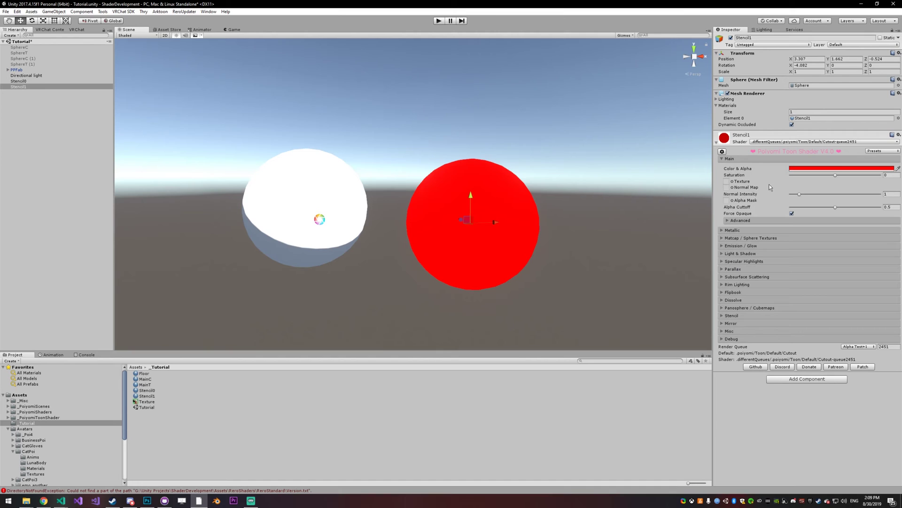
# Set the red sphere's stencil reference to 167 and its compare function to NotEqual
pyautogui.click(735, 160)
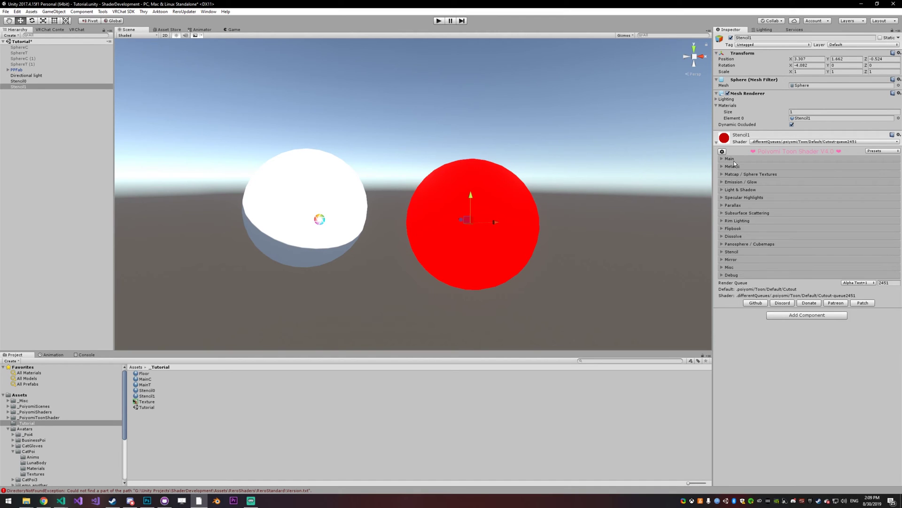
pyautogui.click(740, 244)
pyautogui.click(739, 244)
pyautogui.click(732, 252)
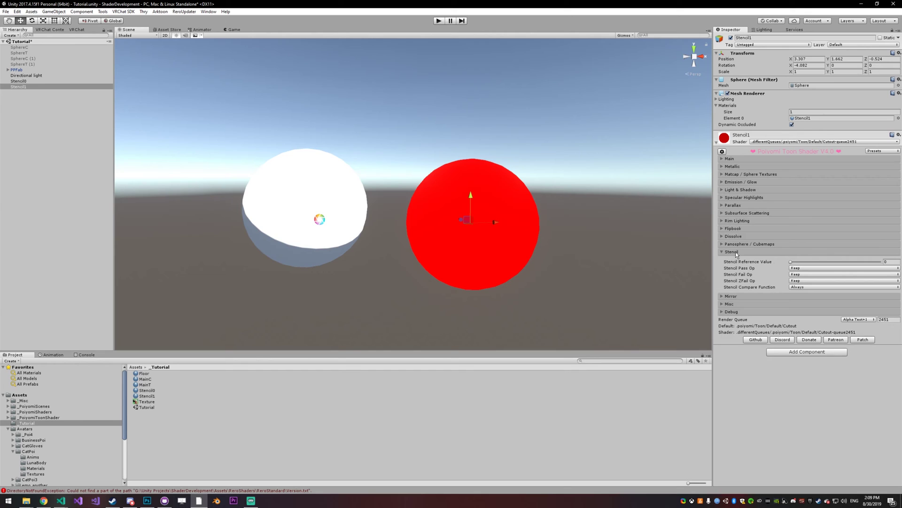
pyautogui.click(890, 261)
pyautogui.click(799, 288)
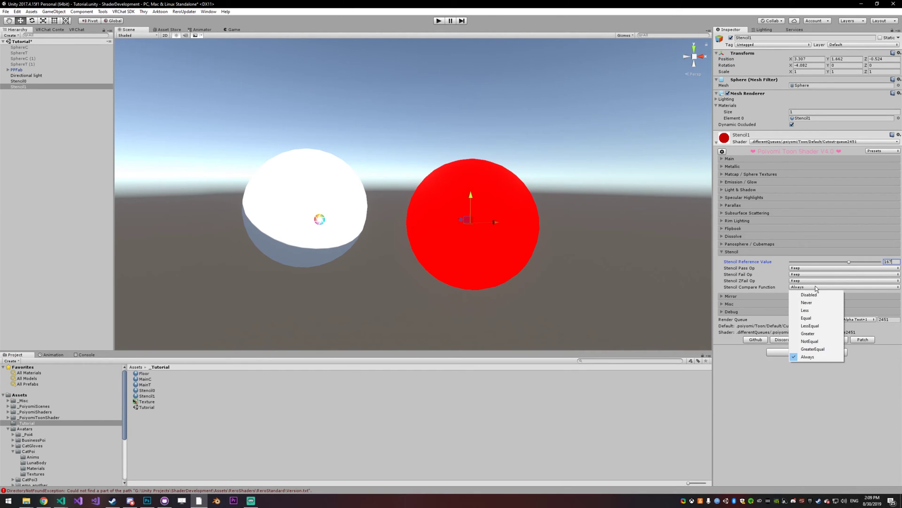
pyautogui.click(818, 341)
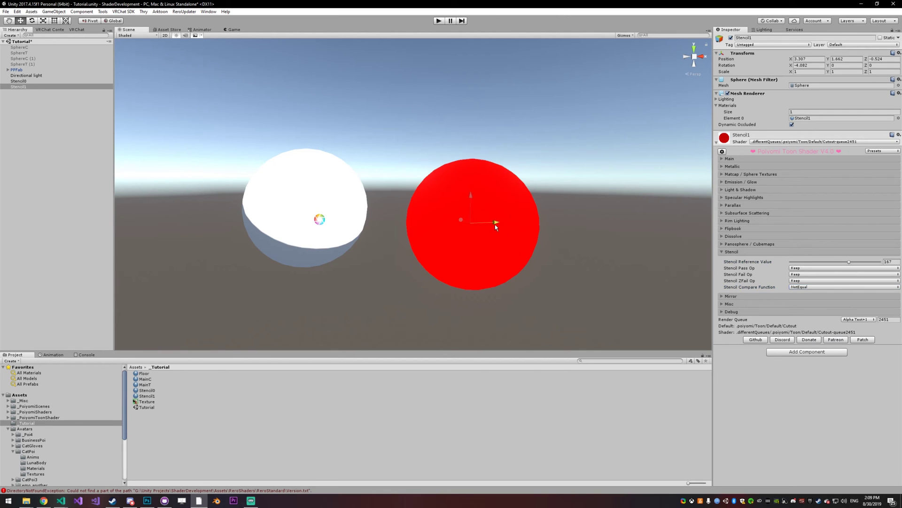
# Slide the red sphere slightly along X beside the white sphere
pyautogui.moveTo(494, 224); pyautogui.dragTo(448, 226)
pyautogui.moveTo(400, 229); pyautogui.dragTo(504, 230)
pyautogui.click(342, 214)
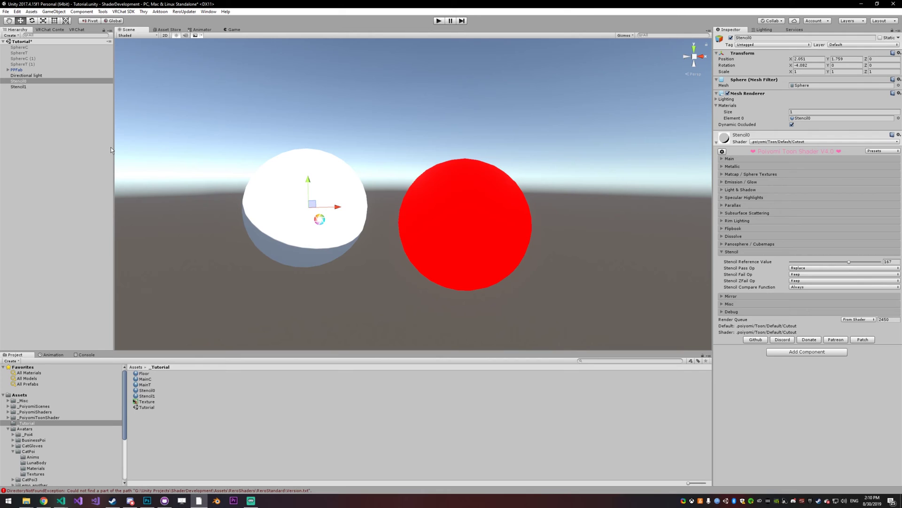
# Raise the white sphere to Y 1.941 and move red Stencil1 right to X 3.87
pyautogui.moveTo(313, 203); pyautogui.dragTo(295, 187)
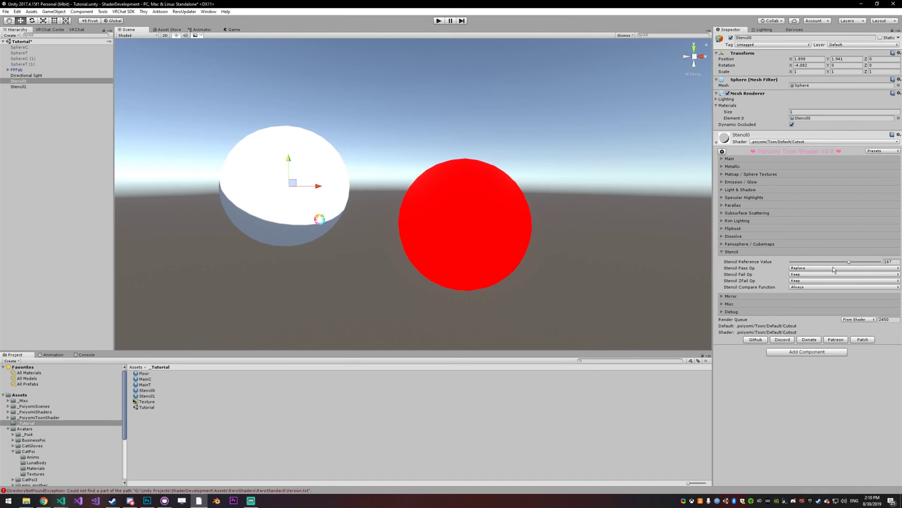
pyautogui.click(493, 228)
pyautogui.moveTo(489, 223); pyautogui.dragTo(559, 219)
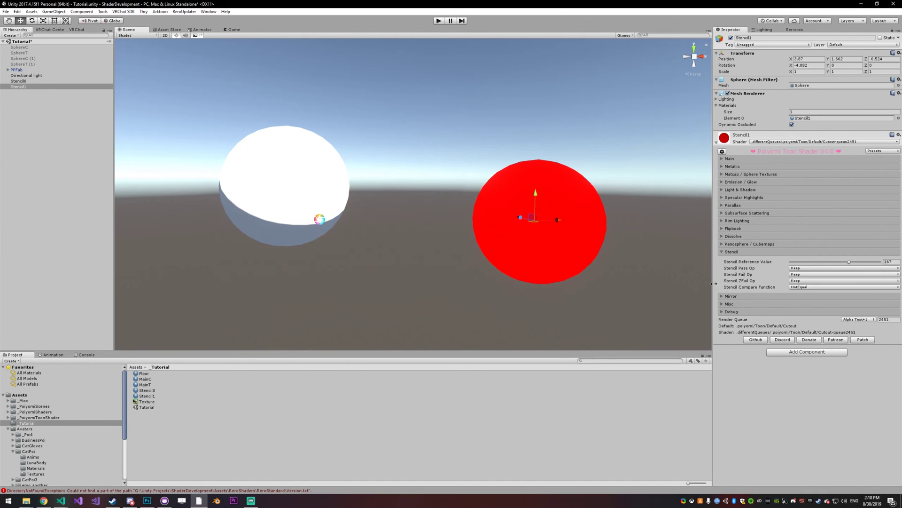
# Set the red sphere's render queue to 2450
pyautogui.click(889, 320)
pyautogui.press('BackSpace')
pyautogui.write('0')
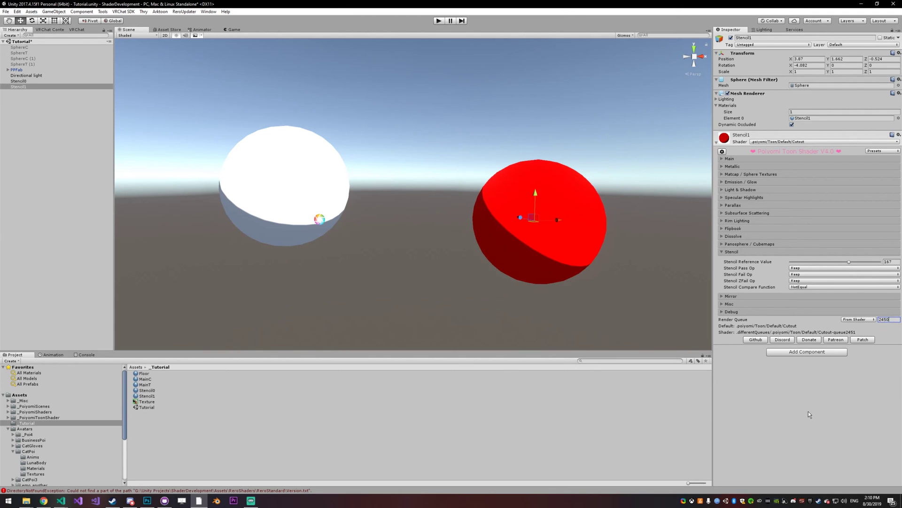
pyautogui.click(755, 369)
# Slide the red sphere left to X 2.338, Y 1.662, behind the white sphere
pyautogui.moveTo(555, 221); pyautogui.dragTo(382, 207)
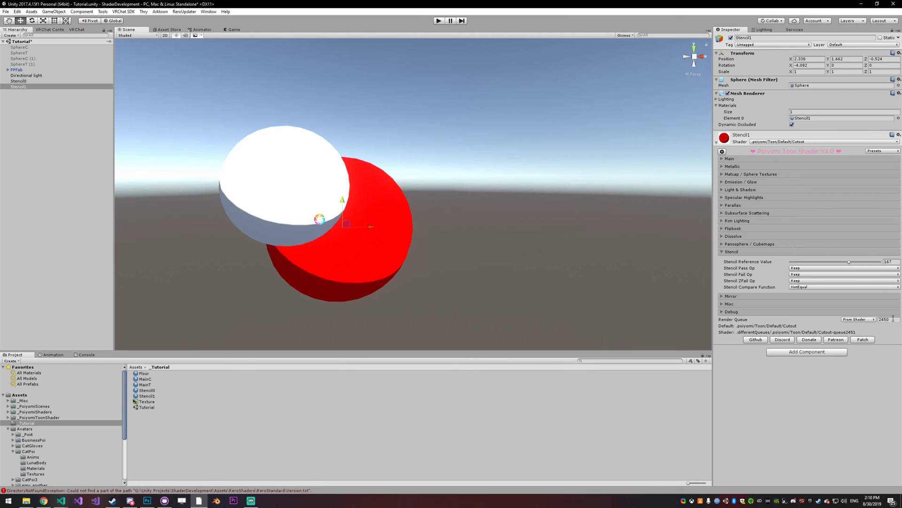
pyautogui.click(278, 170)
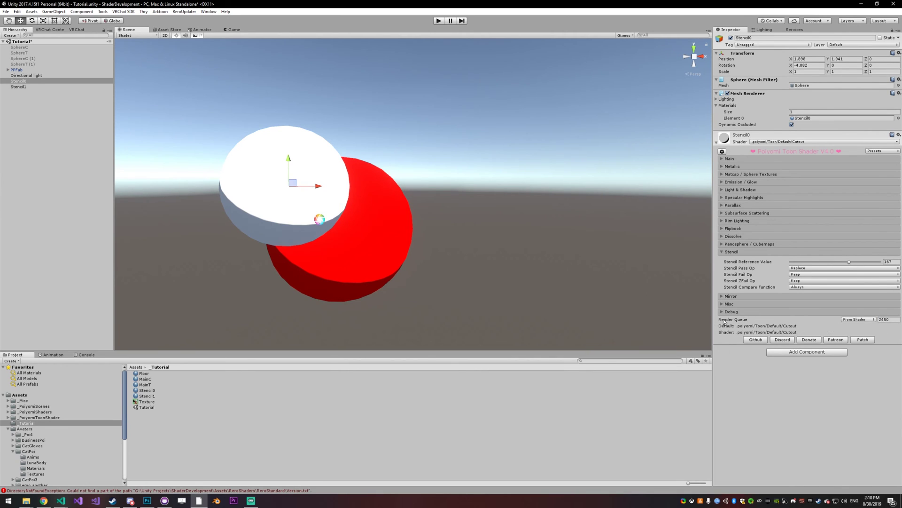
pyautogui.click(404, 251)
pyautogui.click(256, 189)
pyautogui.click(350, 243)
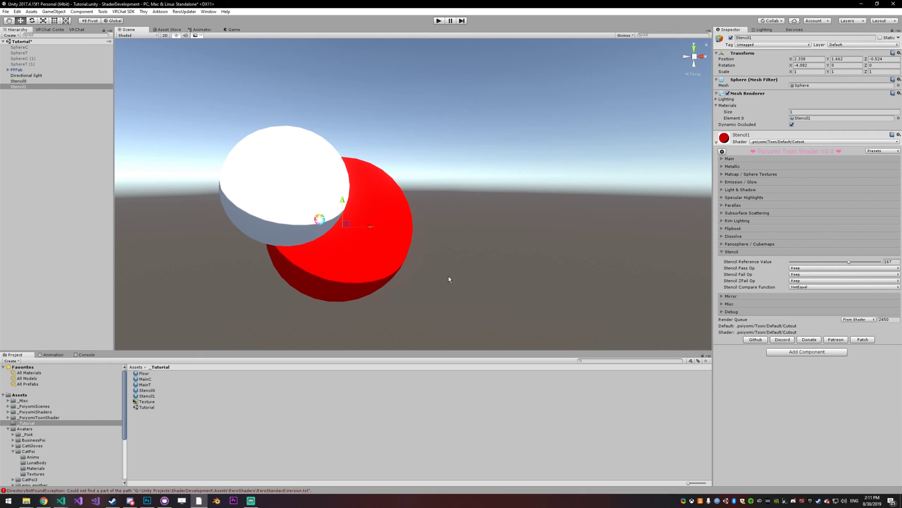
# Set red Stencil1's render queue back to 2451
pyautogui.click(889, 321)
pyautogui.write('2451')
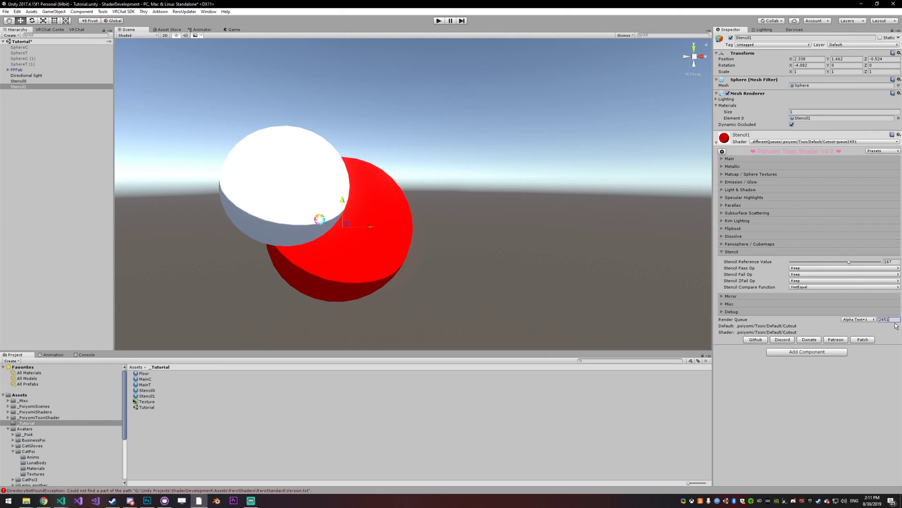
pyautogui.click(285, 185)
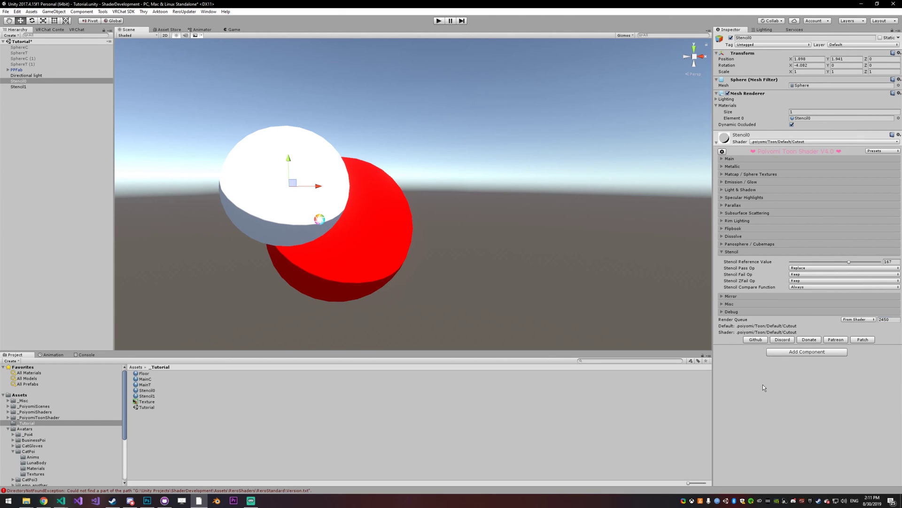
pyautogui.click(361, 244)
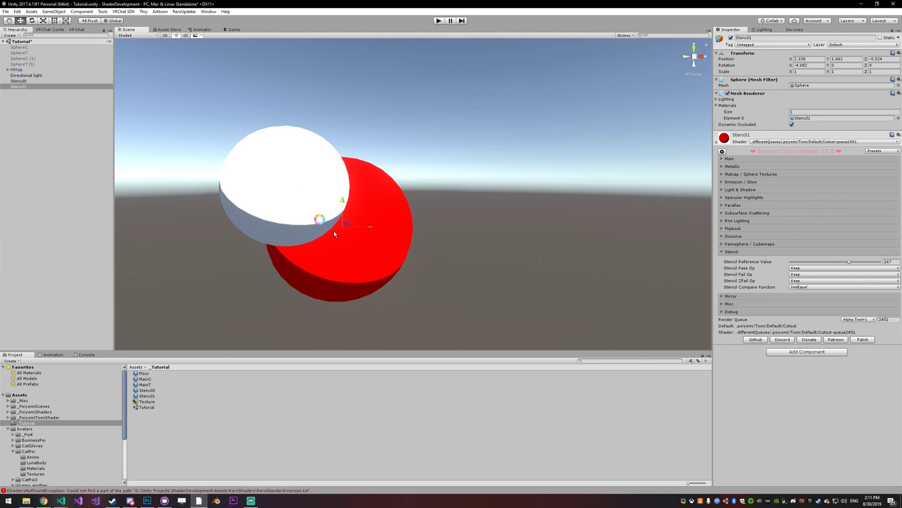
pyautogui.keyDown('alt'); pyautogui.moveTo(334, 233); pyautogui.dragTo(365, 222); pyautogui.keyUp('alt')
# Set Stencil1's stencil compare function to Equal and tuck it behind the white sphere
pyautogui.click(808, 287)
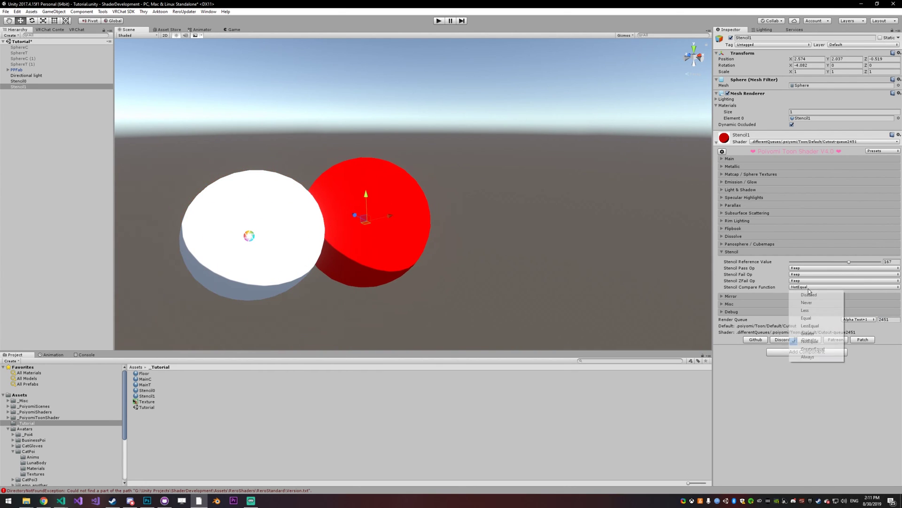
pyautogui.click(806, 318)
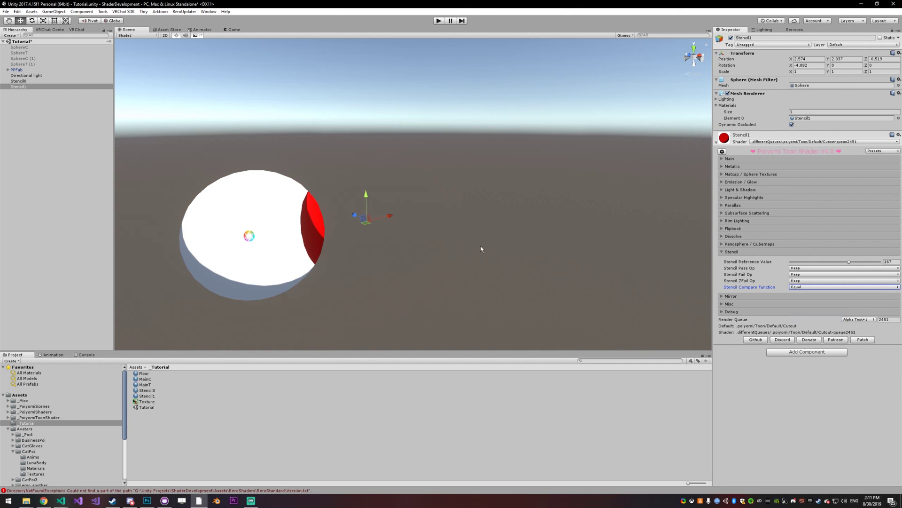
pyautogui.moveTo(366, 221)
pyautogui.mouseDown()
pyautogui.moveTo(360, 206)
pyautogui.moveTo(216, 204)
pyautogui.moveTo(281, 311)
pyautogui.moveTo(294, 161)
pyautogui.moveTo(332, 249)
pyautogui.moveTo(264, 208)
pyautogui.moveTo(340, 194)
pyautogui.moveTo(369, 221)
pyautogui.mouseUp()
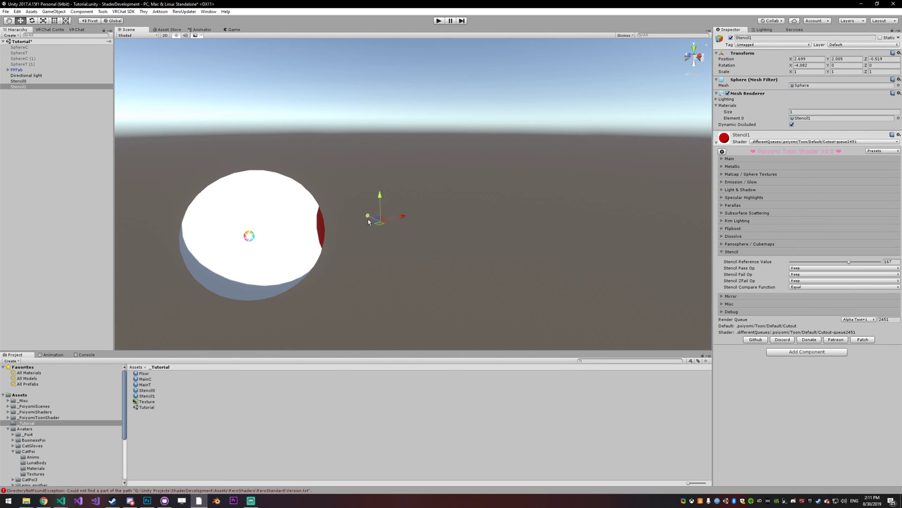